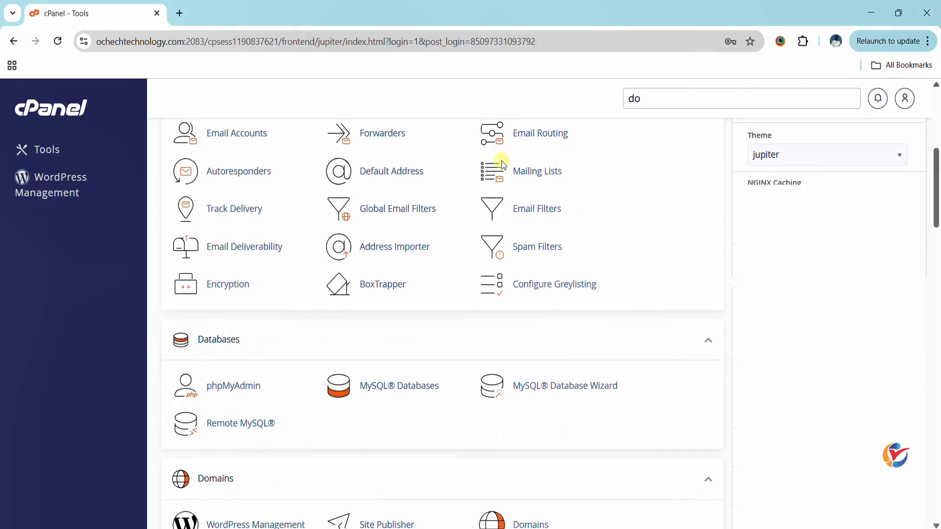
Create the domain demo.ochechtechnology.com with its own document root, public_html/demo.ochechtechnology.com, not shared with the main domain.
{"action": "scroll", "coordinate": [500, 161], "scroll_direction": "down", "scroll_amount": 5}
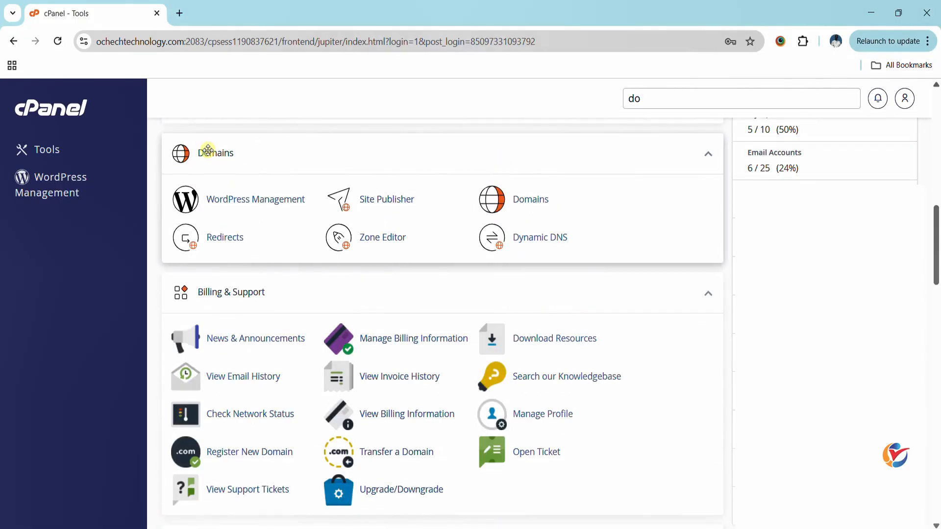
{"action": "left_click", "coordinate": [529, 201]}
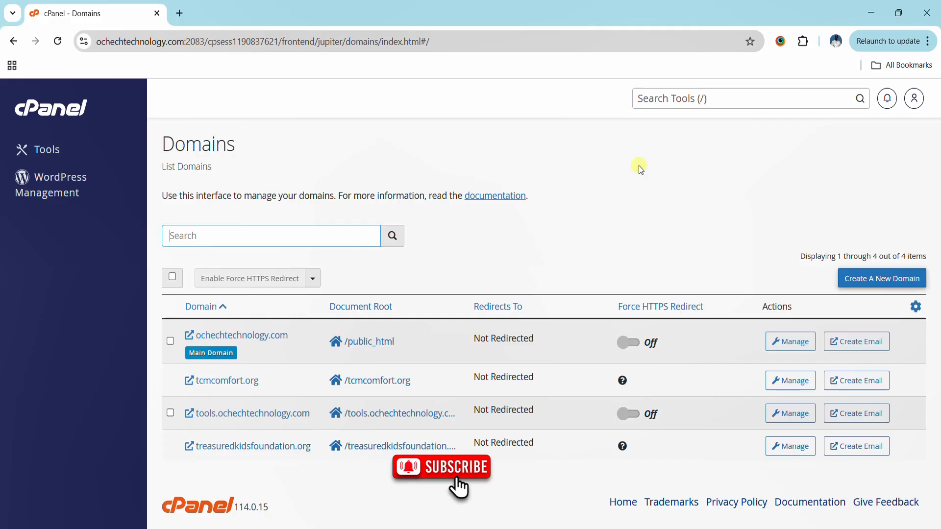
{"action": "left_click", "coordinate": [865, 280]}
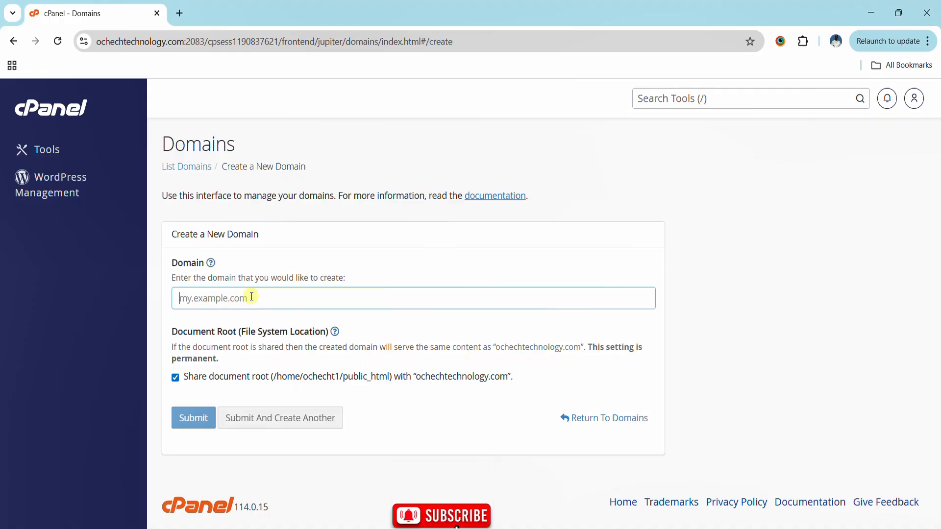
{"action": "type", "text": "demo.oc"}
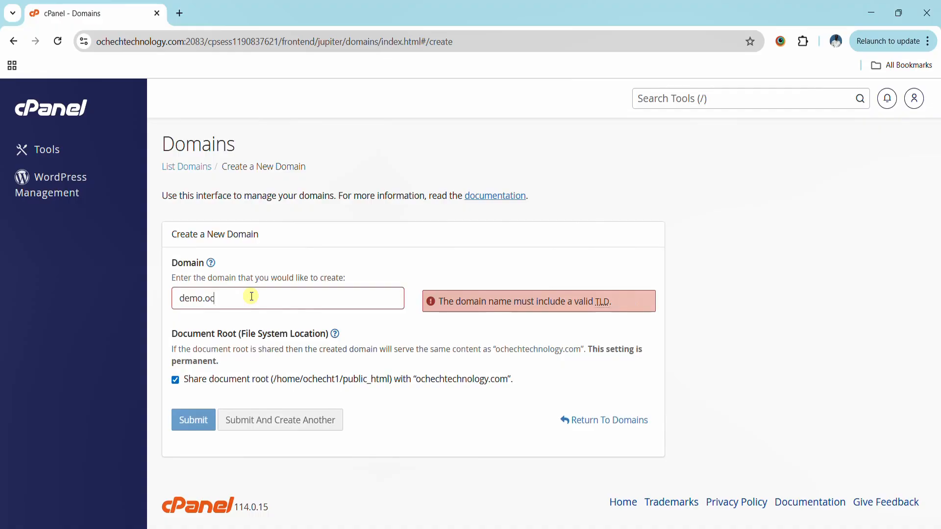
{"action": "type", "text": "hechtechnol"}
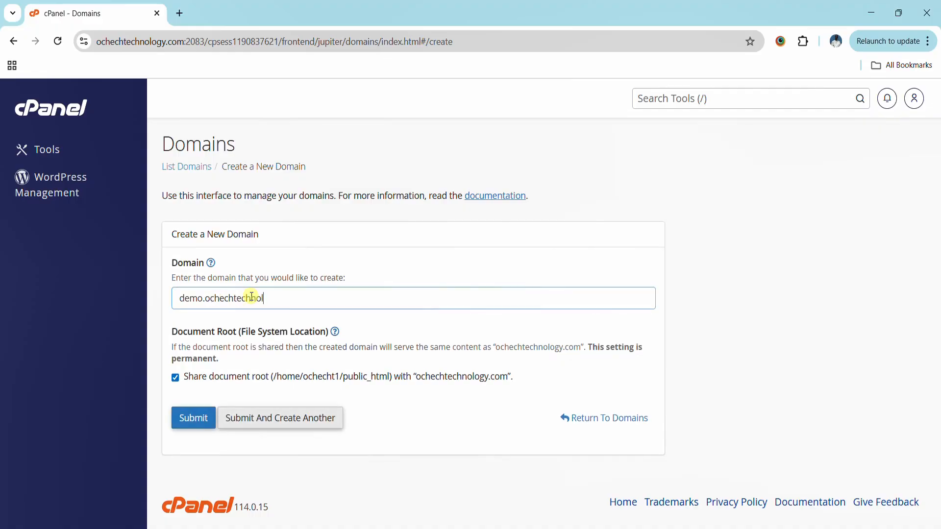
{"action": "type", "text": "ogy.com"}
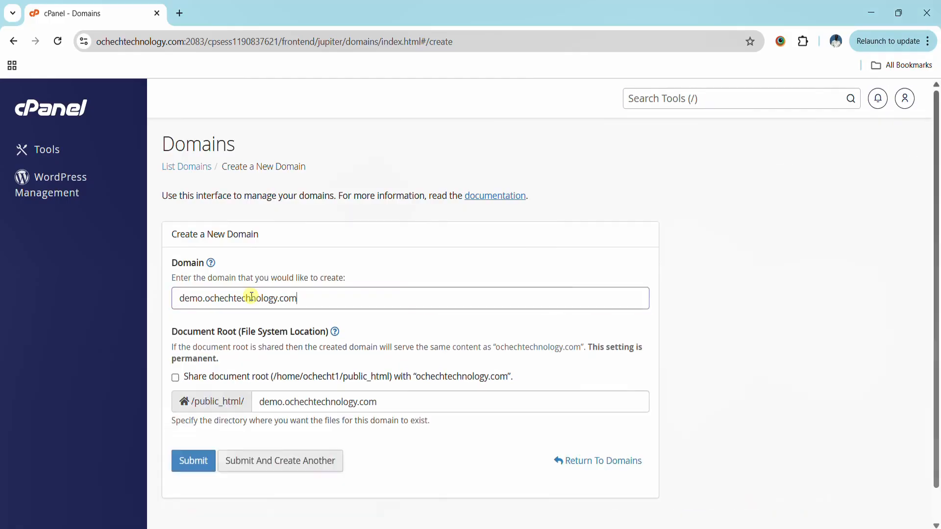
{"action": "scroll", "coordinate": [722, 344], "scroll_direction": "down", "scroll_amount": 1}
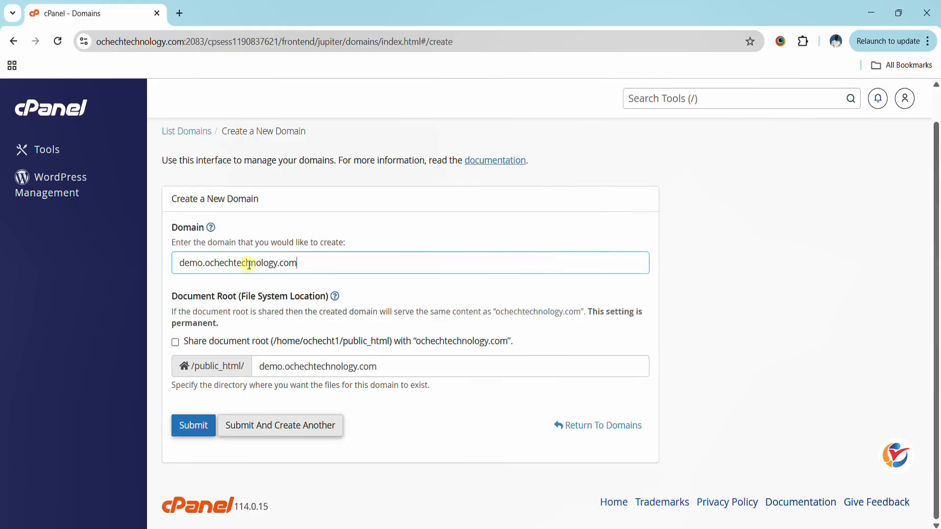
{"action": "left_click", "coordinate": [188, 428]}
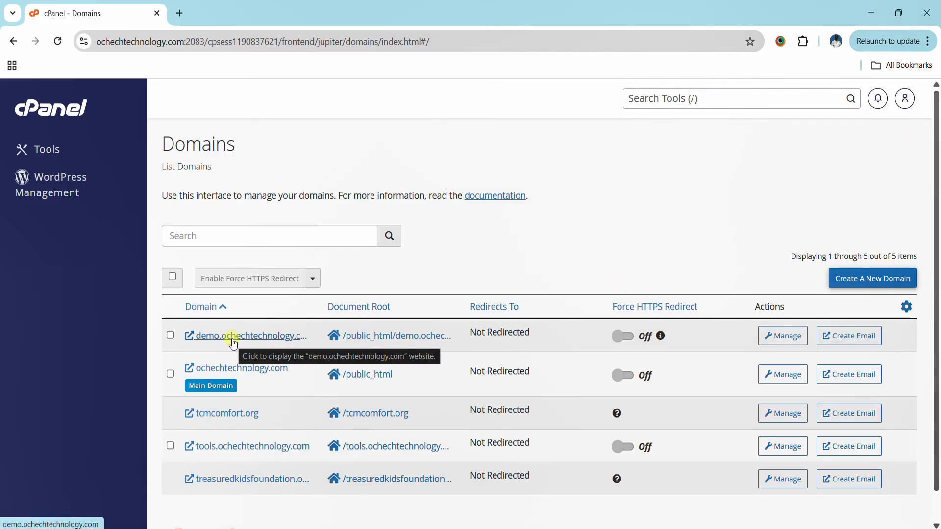
View the demo.ochechtechnology.com website, and return to the domain list.
{"action": "left_click", "coordinate": [234, 343]}
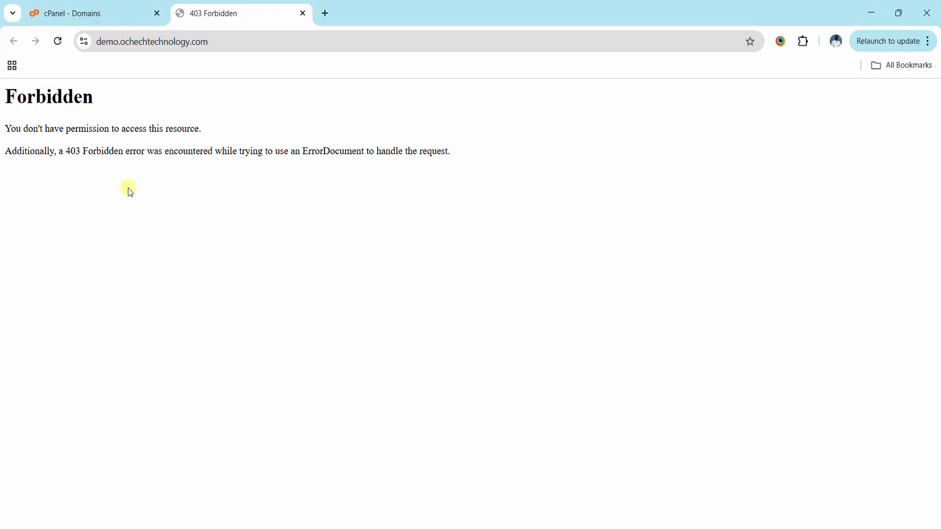
{"action": "left_click", "coordinate": [93, 8]}
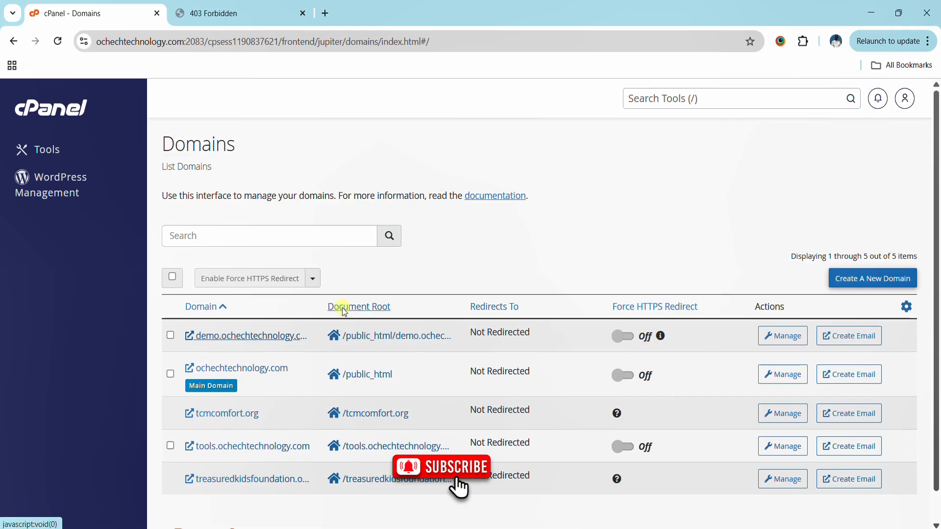
Open the document root of demo.ochechtechnology.com in File Manager and locate its folder inside public_html.
{"action": "left_click", "coordinate": [382, 343]}
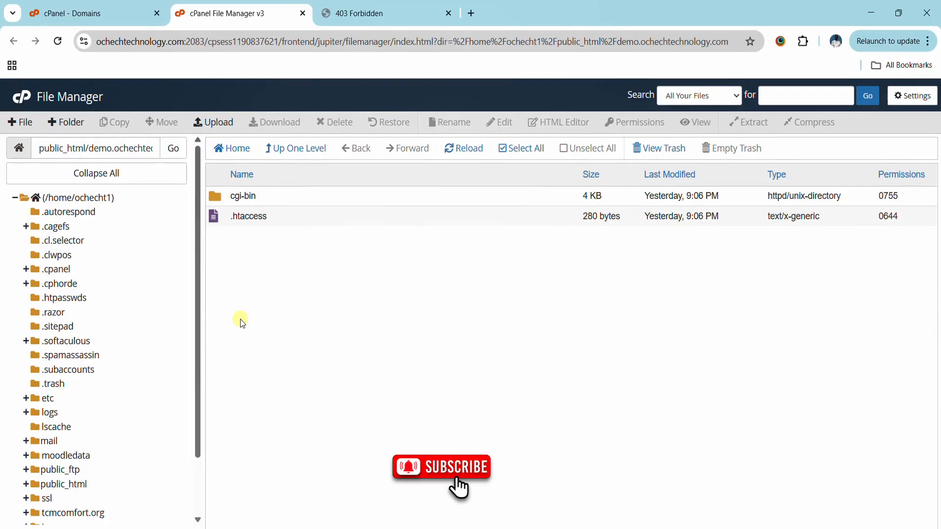
{"action": "scroll", "coordinate": [169, 326], "scroll_direction": "down", "scroll_amount": 2}
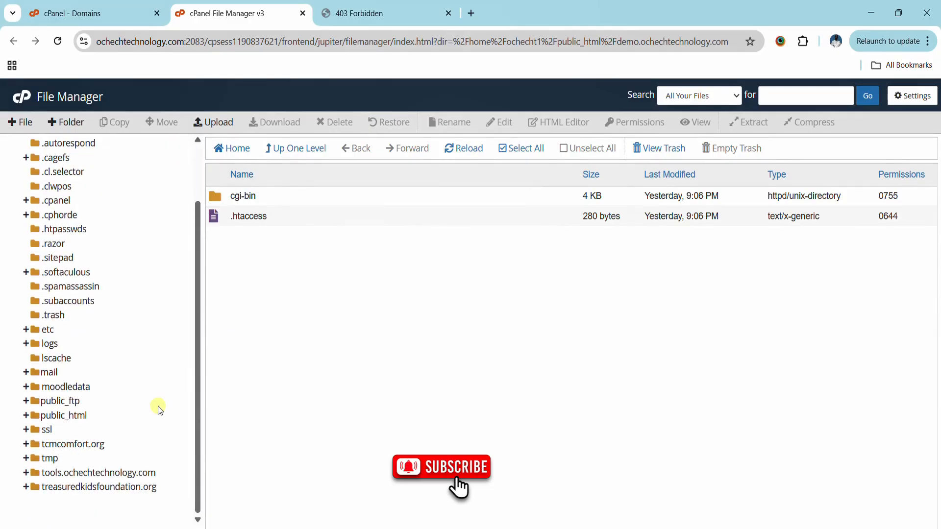
{"action": "left_click", "coordinate": [57, 419]}
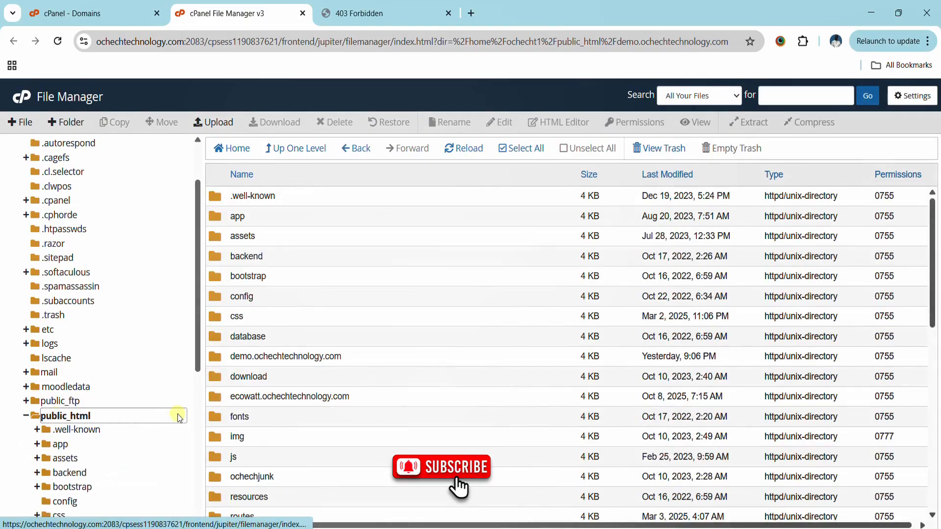
{"action": "scroll", "coordinate": [125, 422], "scroll_direction": "down", "scroll_amount": 5}
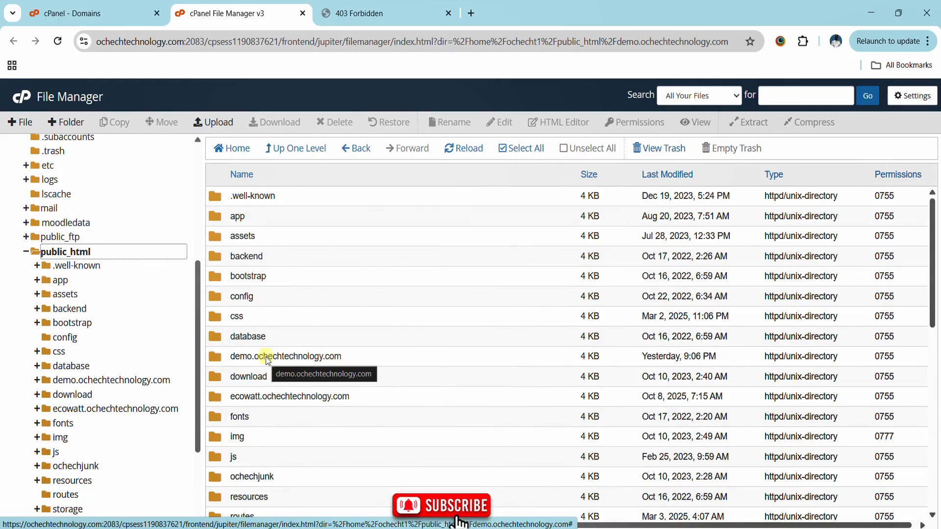
{"action": "left_click", "coordinate": [130, 381]}
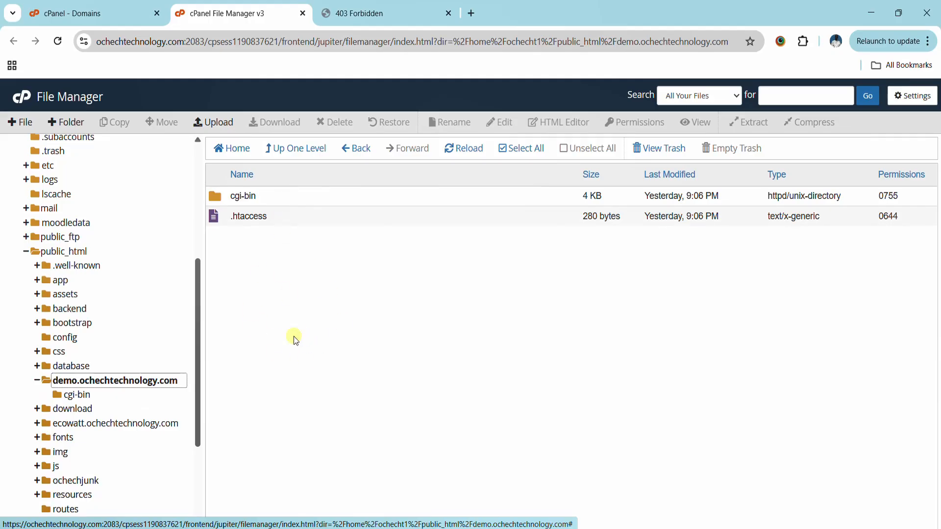
{"action": "left_click", "coordinate": [304, 266]}
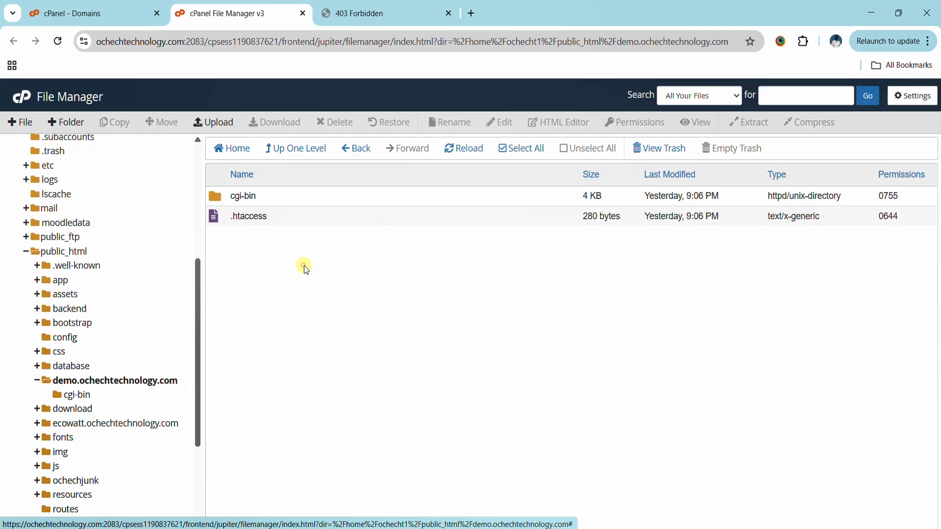
Create a new file named index.html in the demo.ochechtechnology.com folder.
{"action": "left_click", "coordinate": [25, 123]}
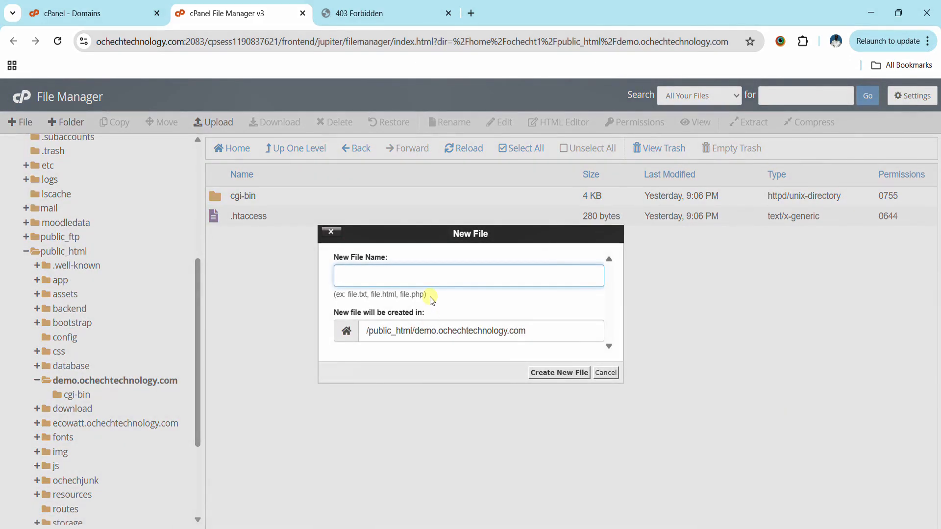
{"action": "type", "text": "index.html"}
{"action": "left_click", "coordinate": [557, 375]}
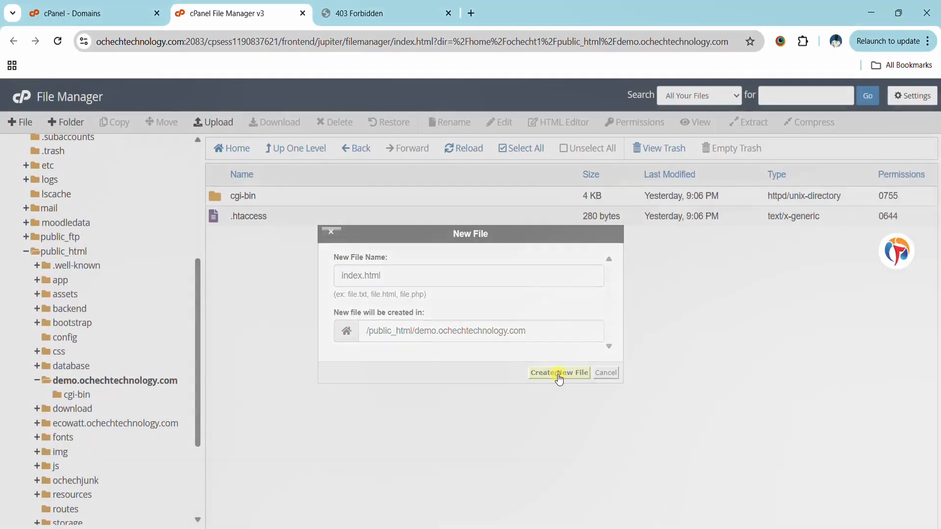
Edit index.html to contain "Welcome to your SubDomain", save the changes, and close the editor.
{"action": "left_click", "coordinate": [212, 240]}
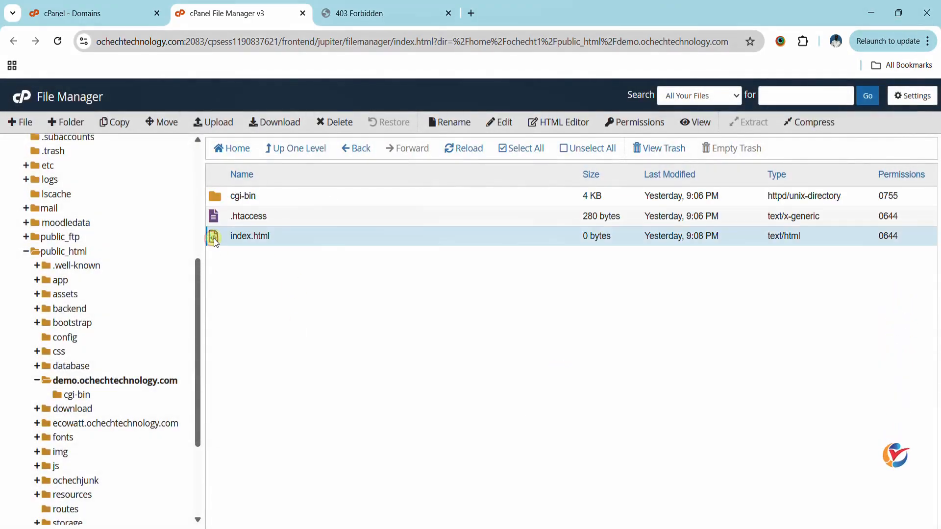
{"action": "right_click", "coordinate": [214, 238]}
{"action": "left_click", "coordinate": [242, 290]}
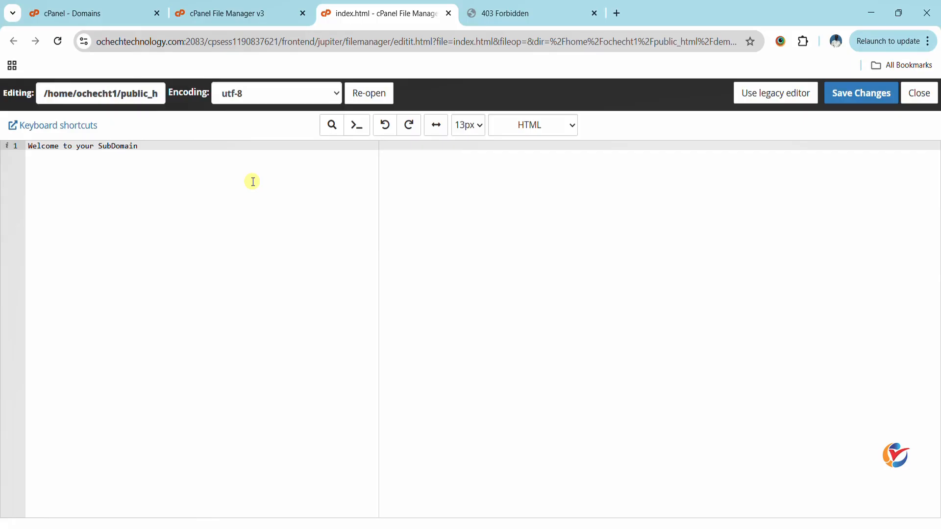
{"action": "left_click", "coordinate": [851, 93]}
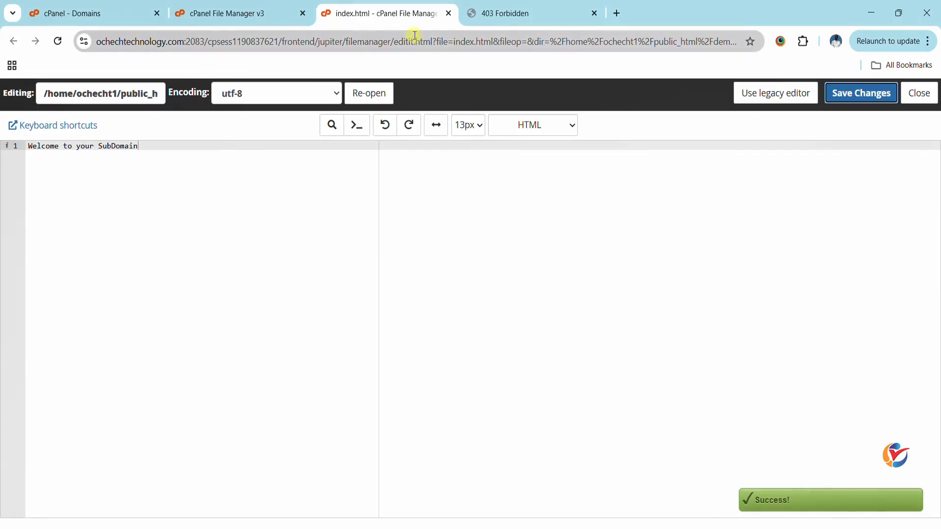
{"action": "left_click", "coordinate": [449, 14]}
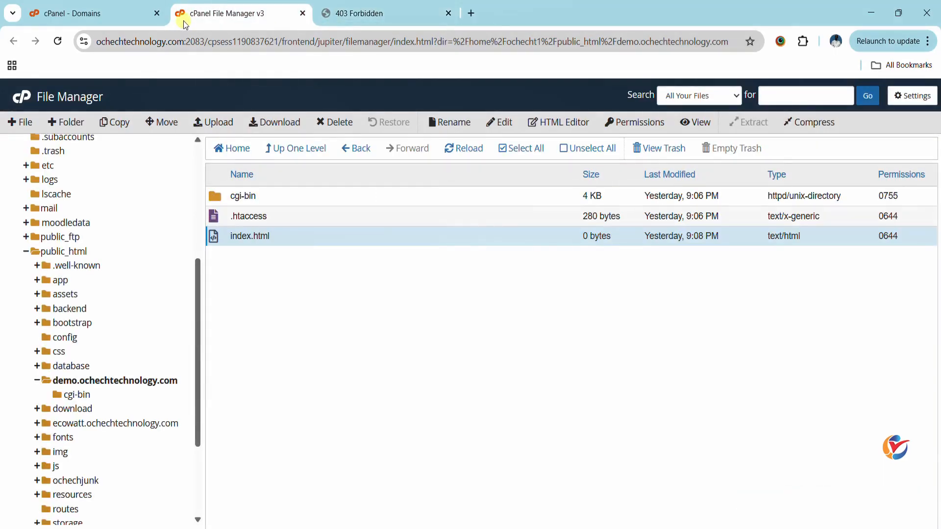
Refresh the domain list, reopen the demo.ochechtechnology.com website, and close the outdated site and File Manager pages.
{"action": "left_click", "coordinate": [448, 14]}
{"action": "left_click", "coordinate": [90, 13]}
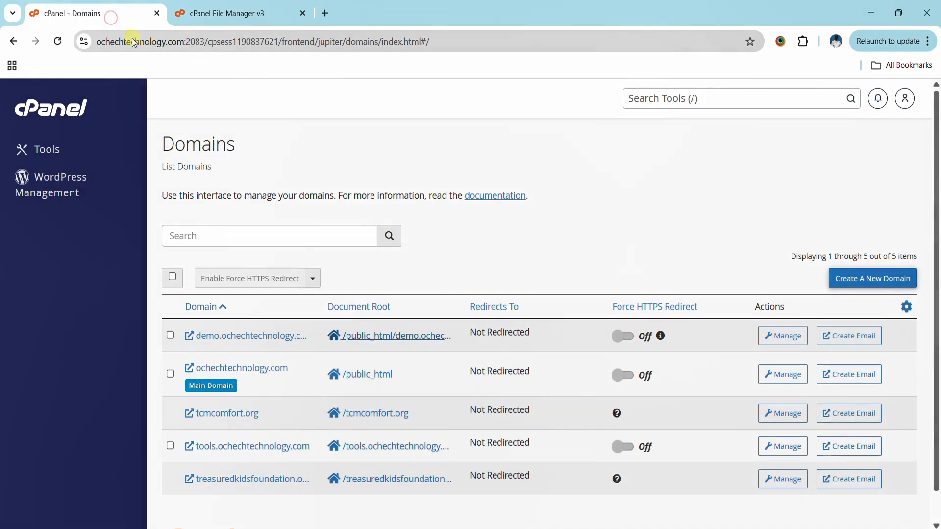
{"action": "key", "text": "F5"}
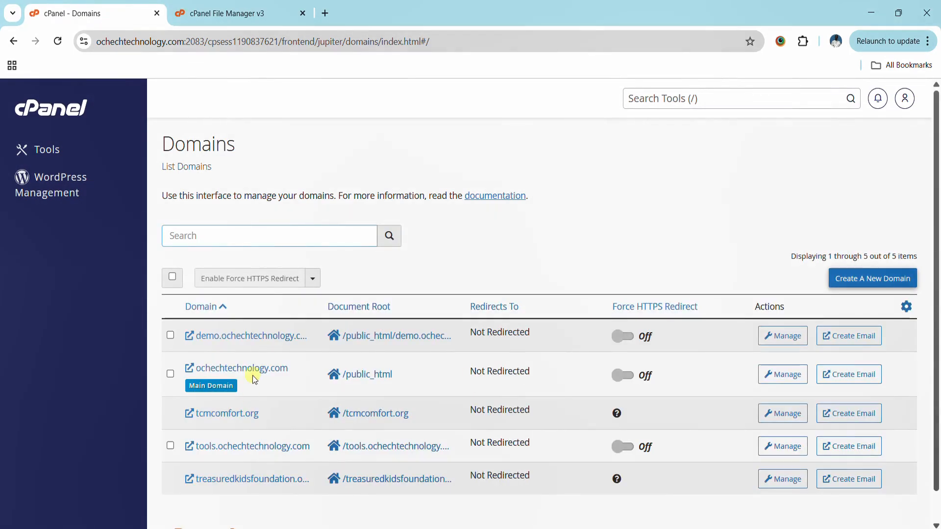
{"action": "left_click", "coordinate": [275, 343]}
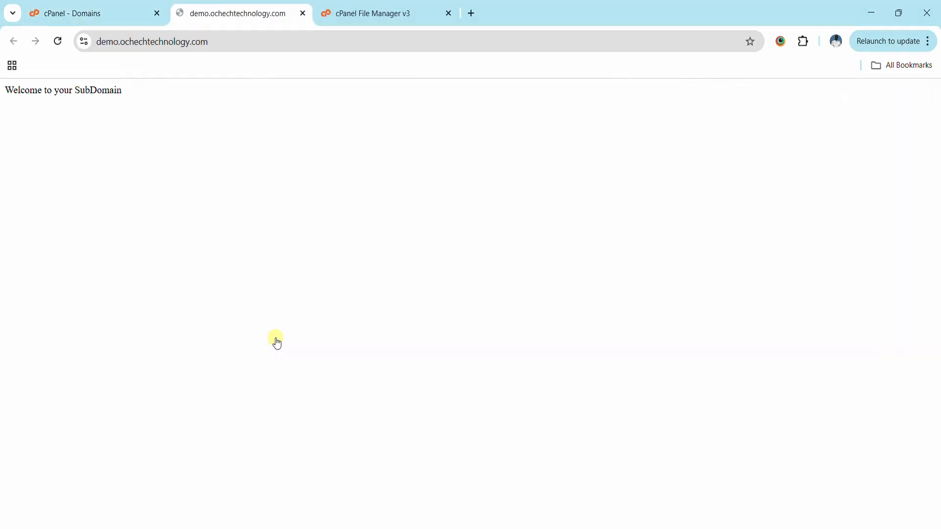
{"action": "left_click", "coordinate": [449, 13]}
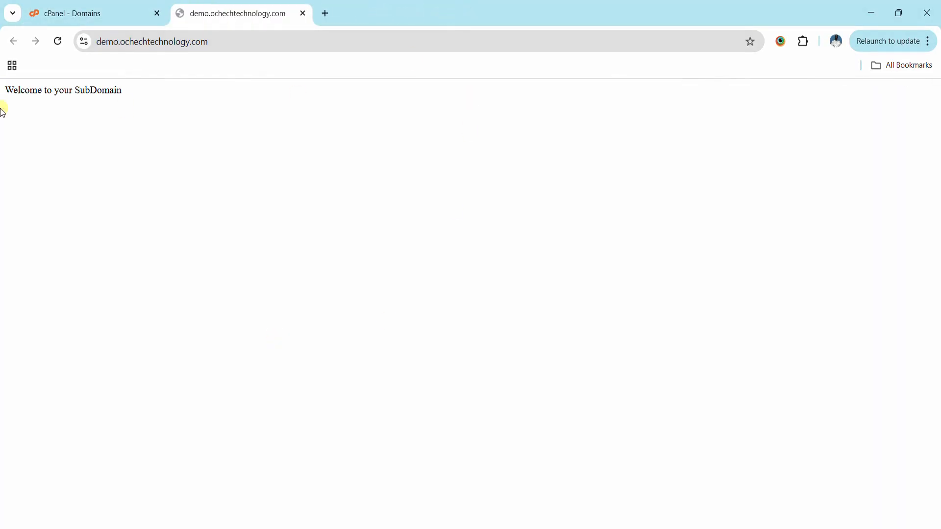
Examine the welcome text and the web address of the subdomain's page.
{"action": "left_click_drag", "start_coordinate": [2, 90], "coordinate": [128, 98]}
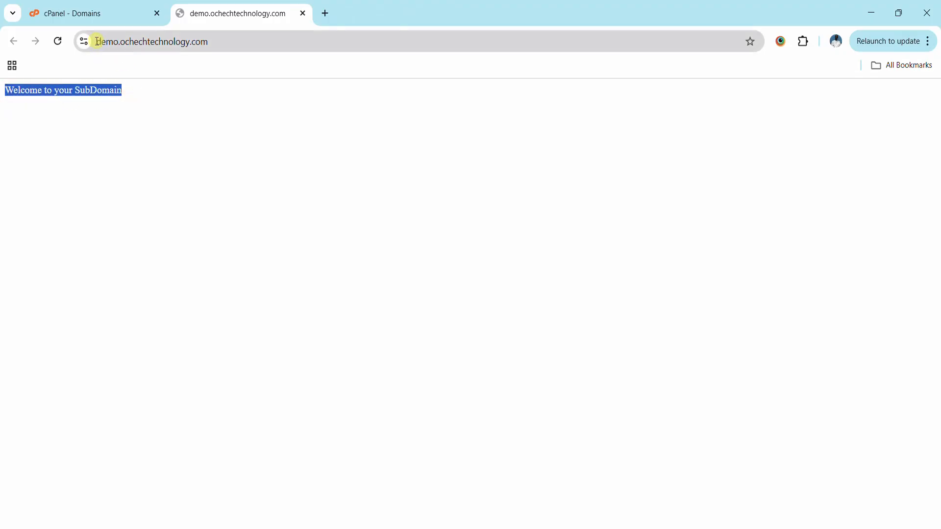
{"action": "left_click_drag", "start_coordinate": [97, 41], "coordinate": [214, 40]}
{"action": "left_click", "coordinate": [214, 149]}
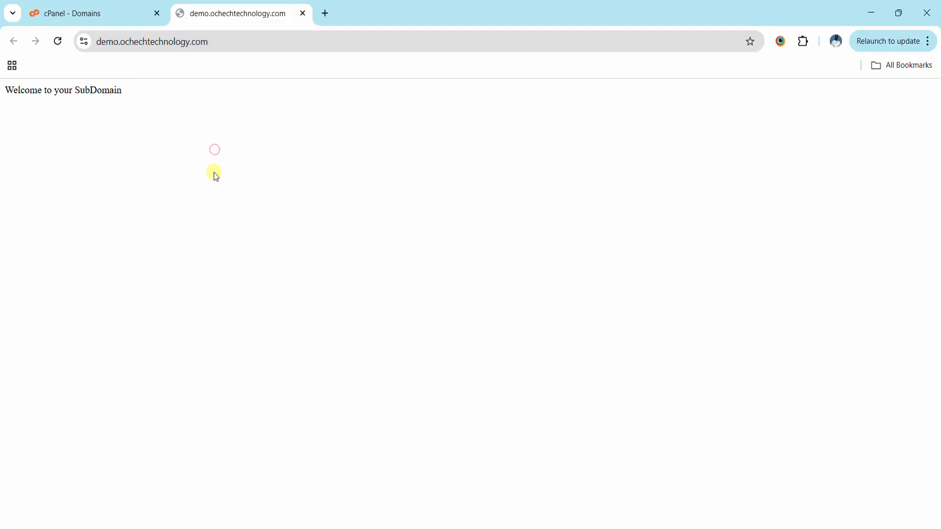
{"action": "left_click_drag", "start_coordinate": [95, 42], "coordinate": [208, 40]}
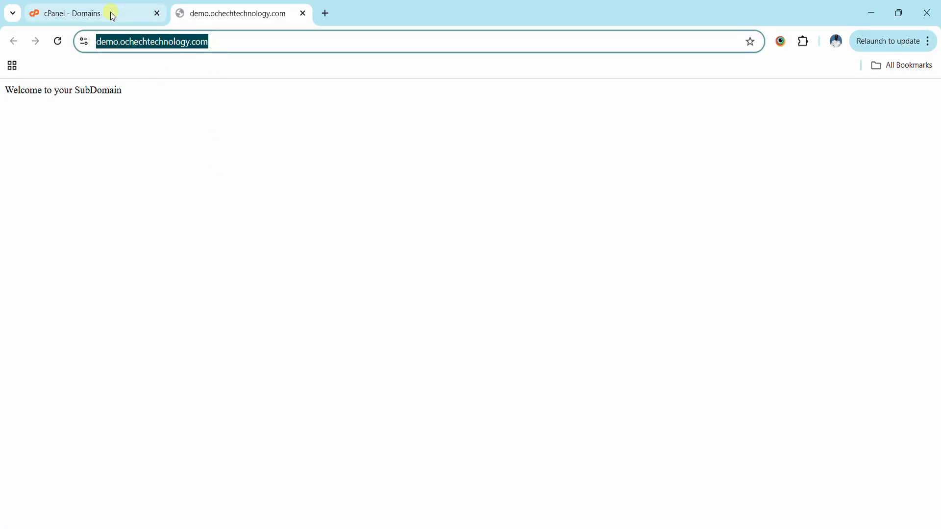
Open the management page for demo.ochechtechnology.com from the domain list and review its options.
{"action": "left_click", "coordinate": [124, 5]}
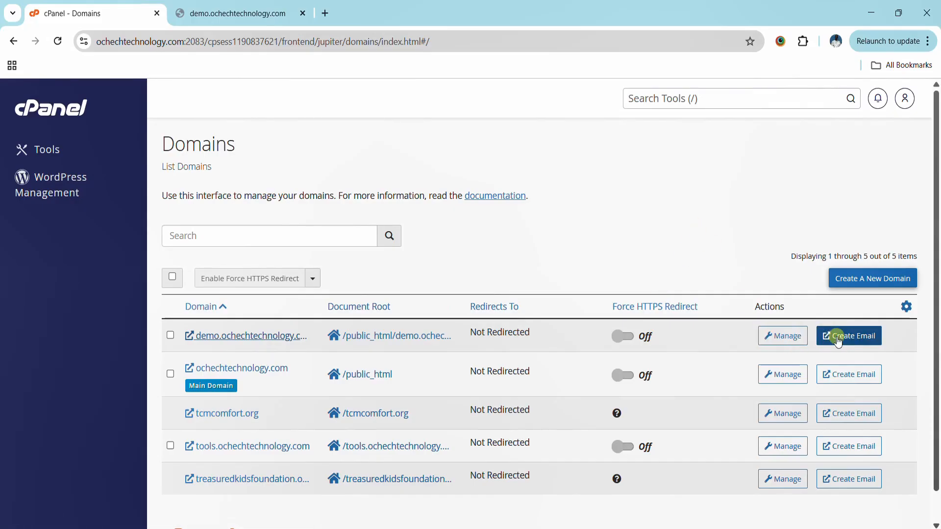
{"action": "left_click", "coordinate": [789, 338]}
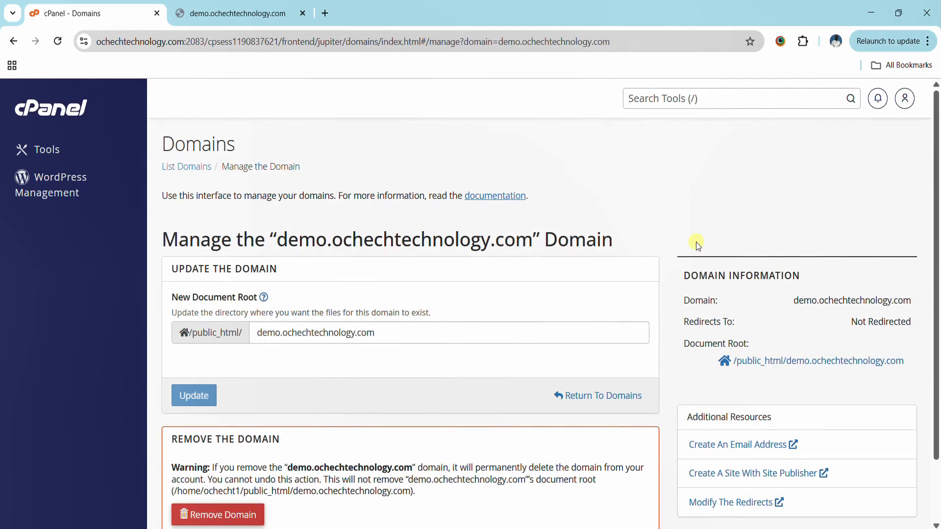
{"action": "scroll", "coordinate": [698, 245], "scroll_direction": "down", "scroll_amount": 2}
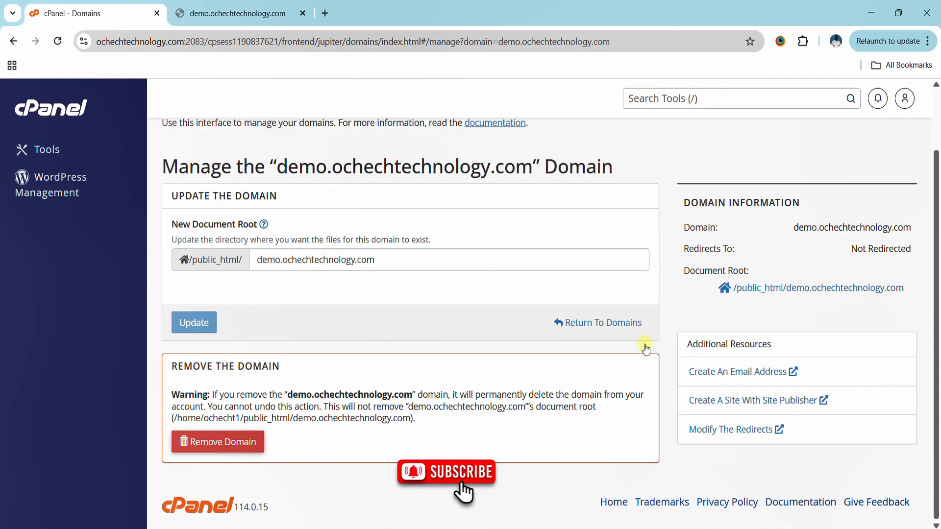
View the redirect settings for demo.ochechtechnology.com, and return to its management page.
{"action": "left_click", "coordinate": [753, 436]}
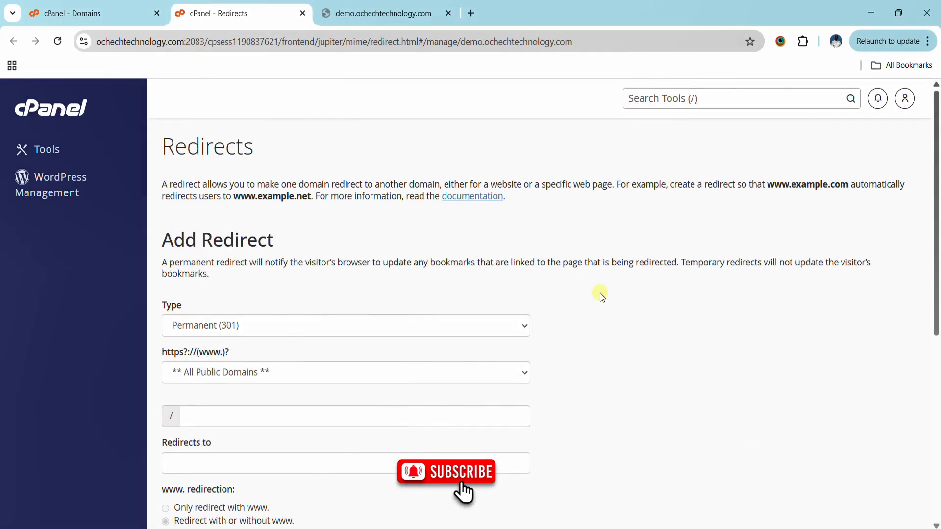
{"action": "left_click_drag", "start_coordinate": [937, 171], "coordinate": [937, 142]}
{"action": "left_click", "coordinate": [101, 13]}
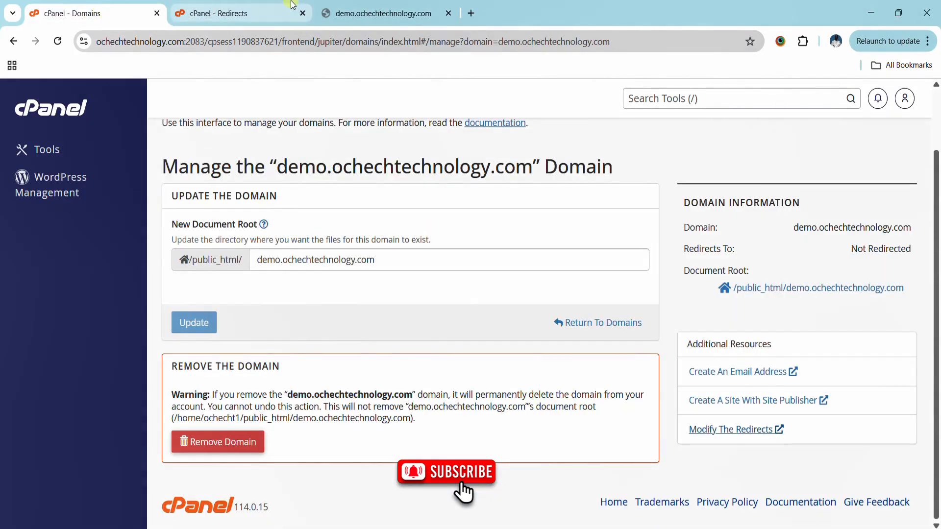
View the email account creation form for demo.ochechtechnology.com, check the address suffix, and return to the domain's management page.
{"action": "left_click", "coordinate": [756, 378]}
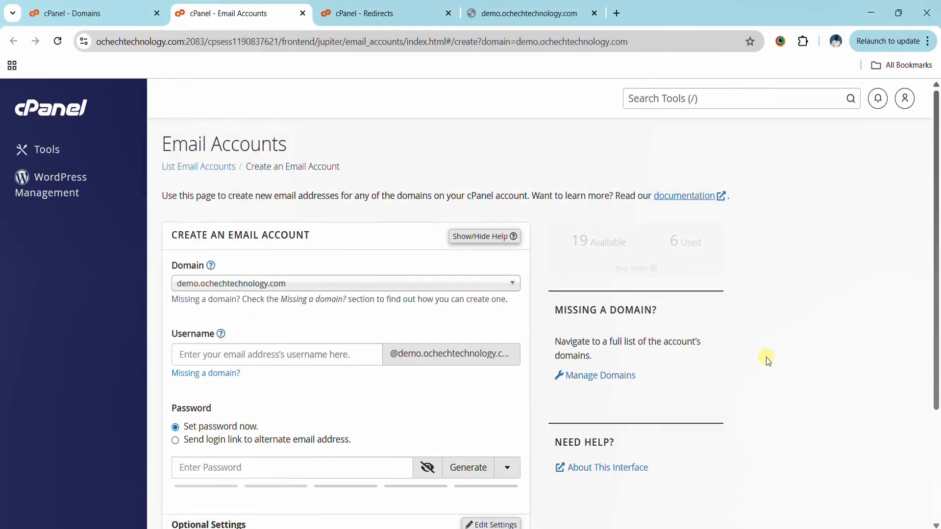
{"action": "left_click_drag", "start_coordinate": [937, 195], "coordinate": [936, 261]}
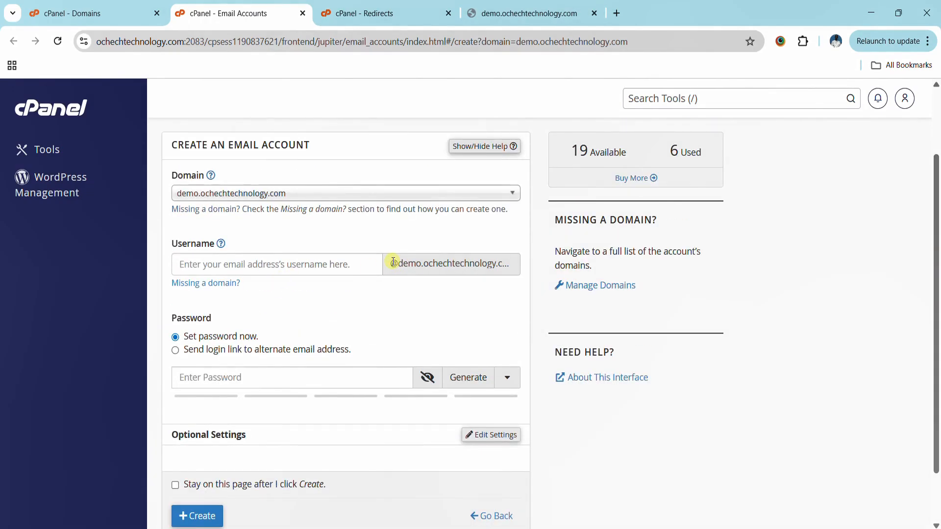
{"action": "left_click_drag", "start_coordinate": [392, 263], "coordinate": [499, 264]}
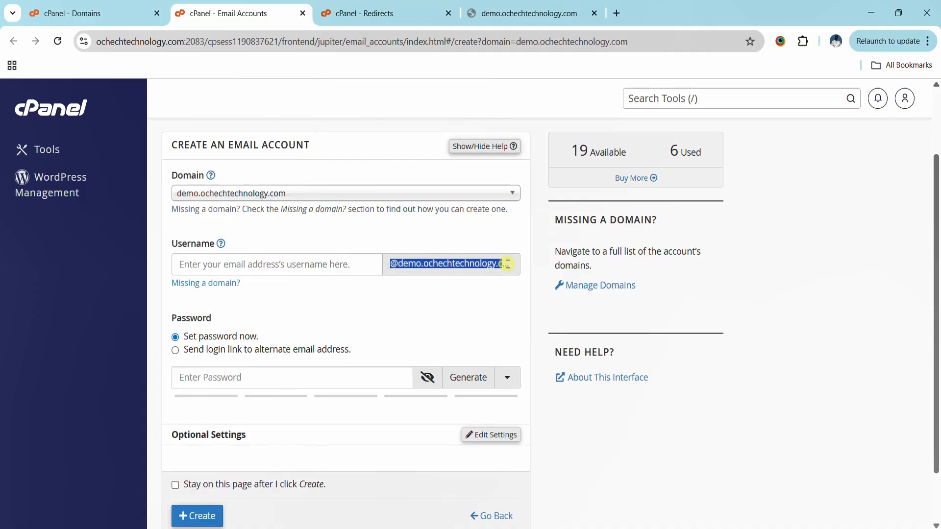
{"action": "left_click", "coordinate": [507, 263]}
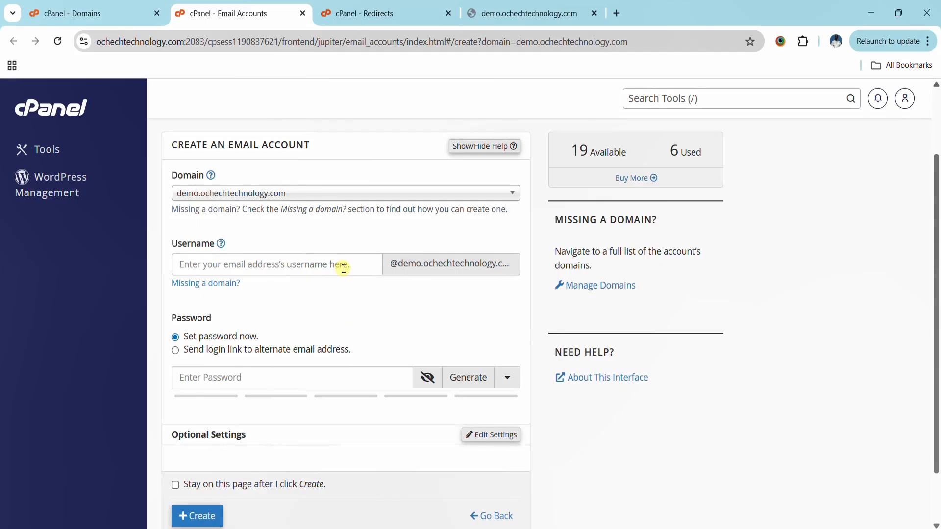
{"action": "left_click", "coordinate": [122, 13]}
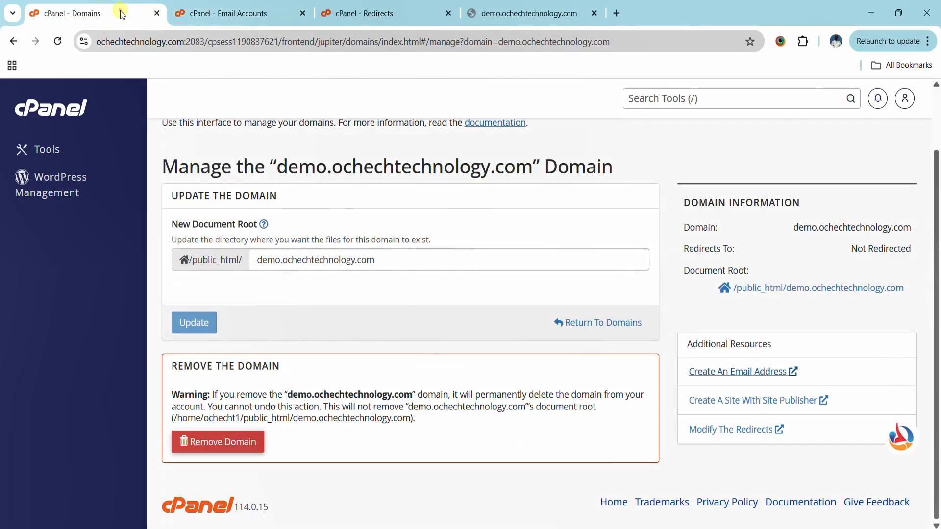